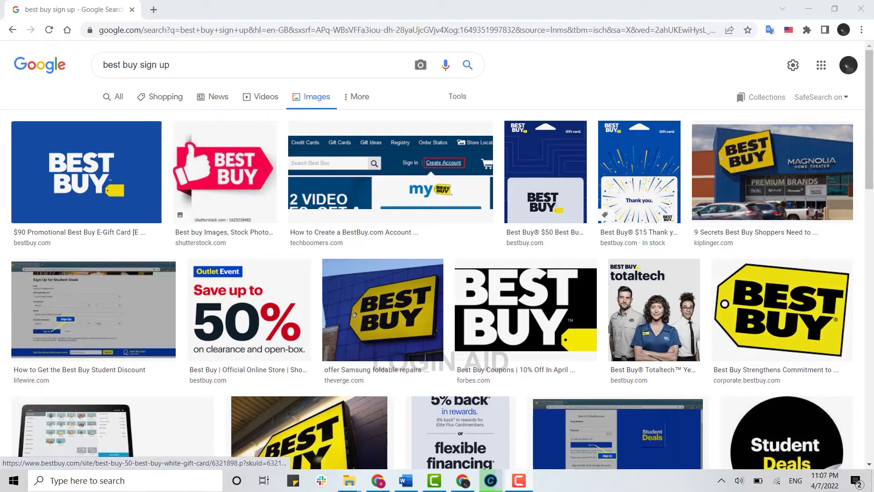
- Load bestbuy.com in a new Chrome tab beside the Google search tab
left_click(152, 10)
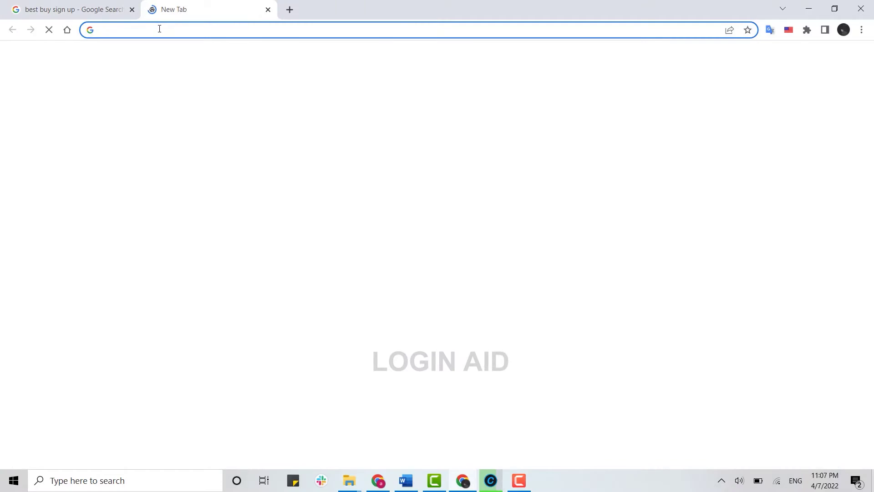
type("bestb")
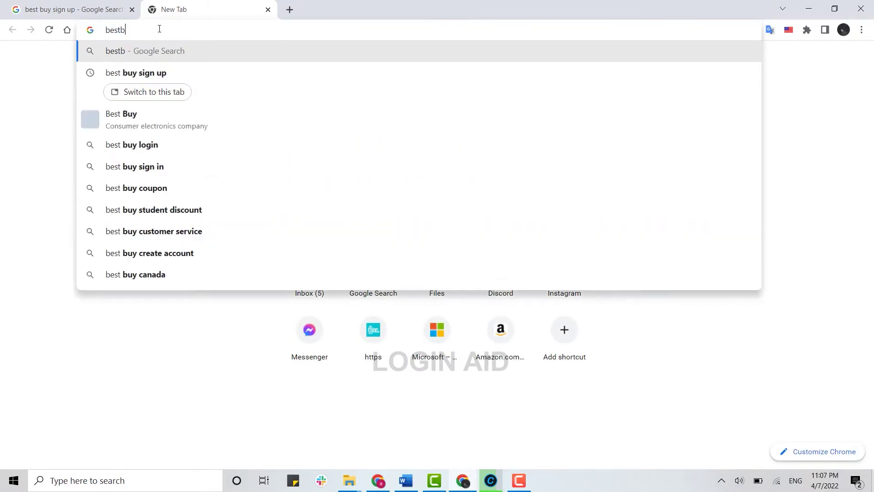
type("uy.com")
key("Return")
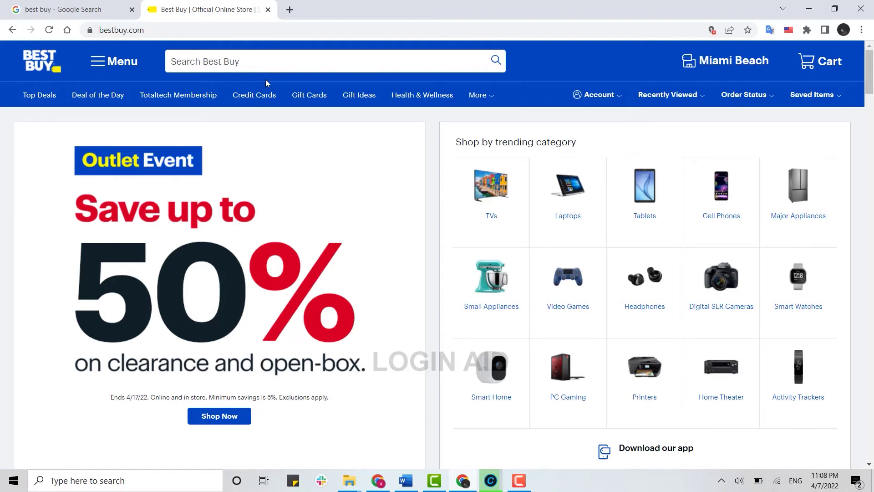
- Open Best Buy's Create an Account page from the Account flyout
left_click(616, 100)
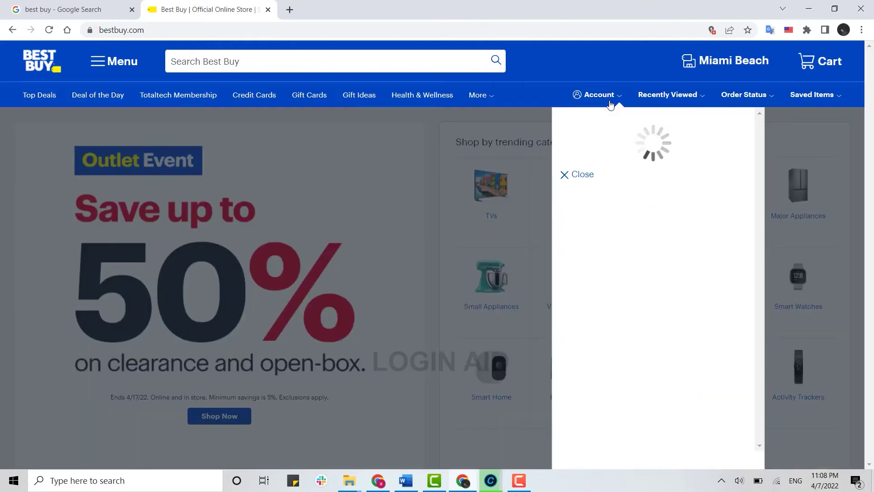
left_click(647, 174)
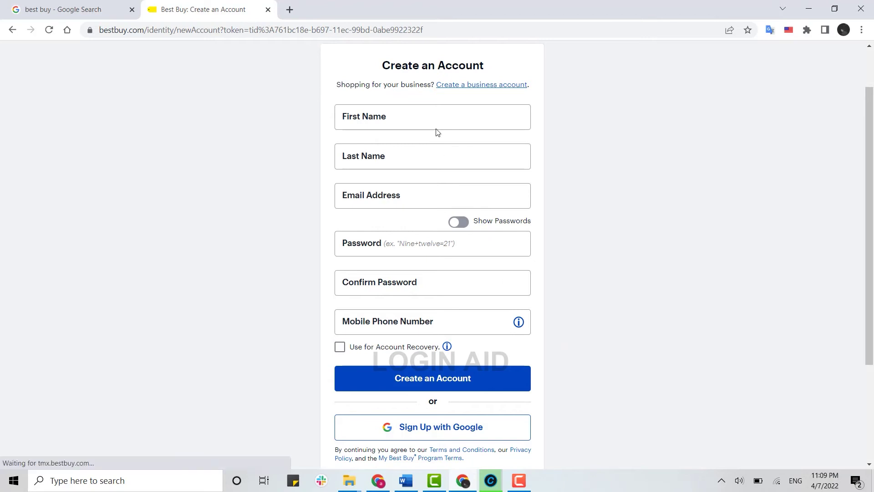
- Enter first and last name, and autofill the saved email and mobile phone number
left_click(398, 115)
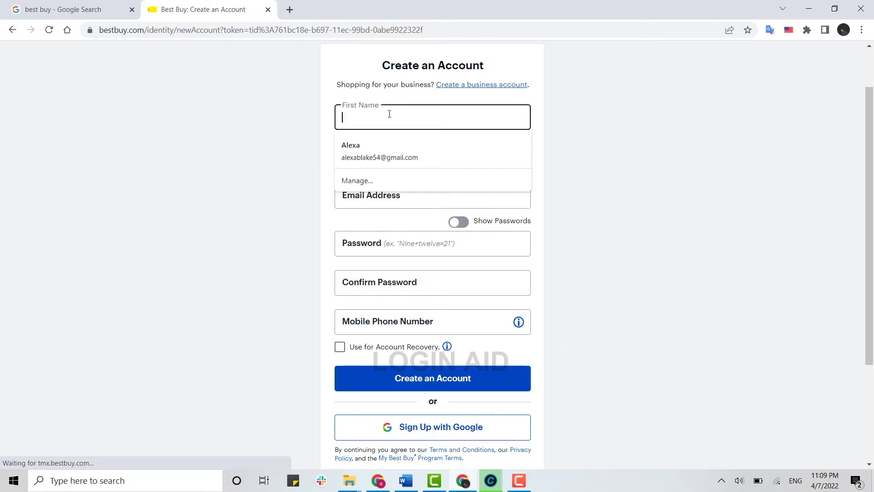
type("Alexa")
left_click(351, 156)
type("Blake")
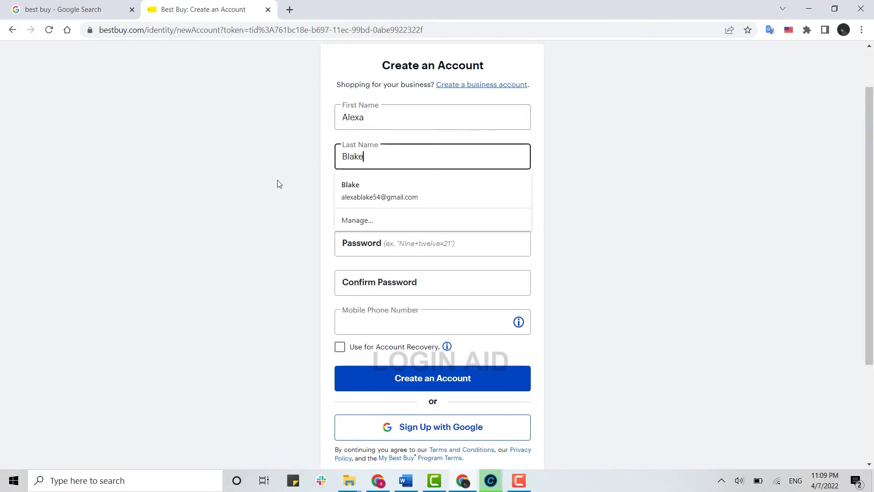
left_click(369, 198)
left_click(369, 321)
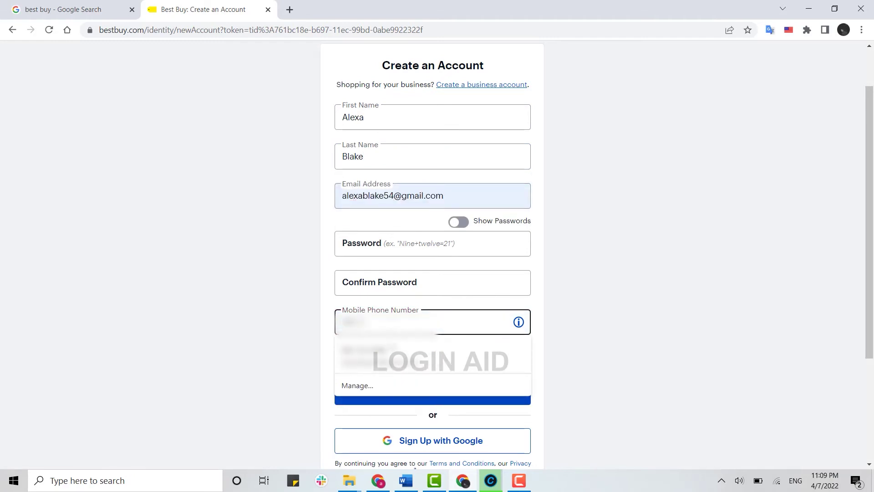
left_click(390, 243)
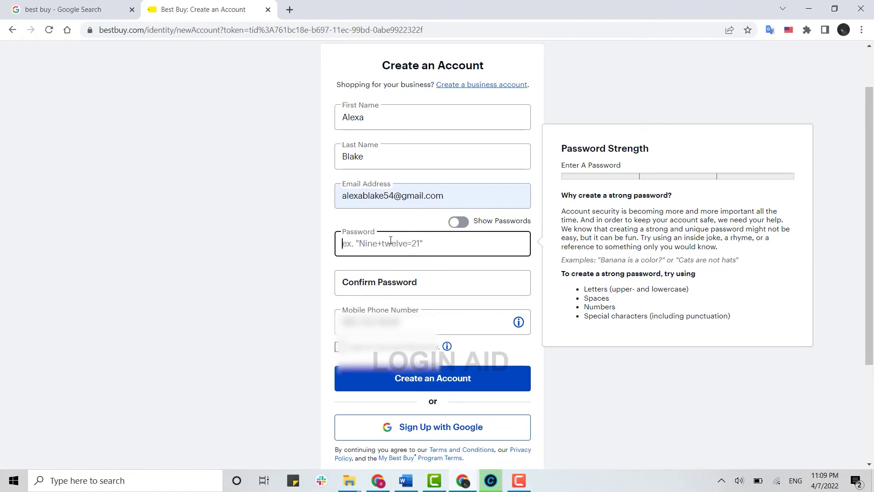
type("••••••••")
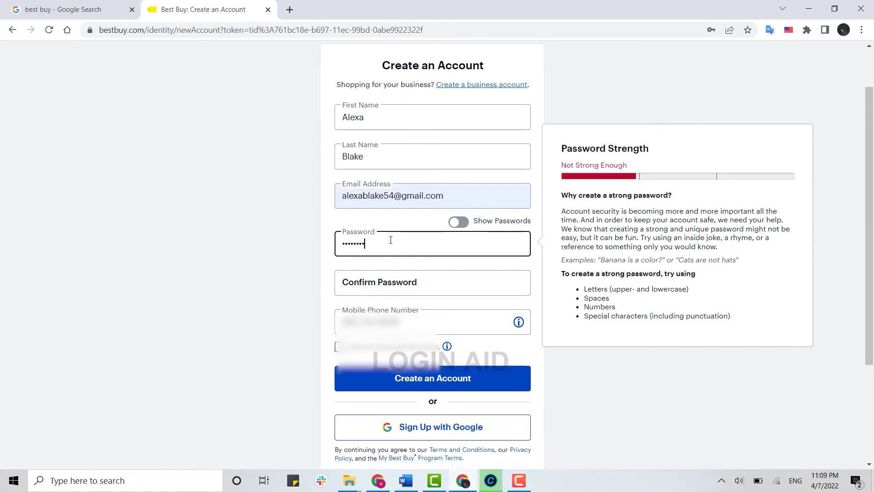
- Strengthen and confirm the password until 'Your passwords match!' shows, then submit the sign-up
left_click(393, 277)
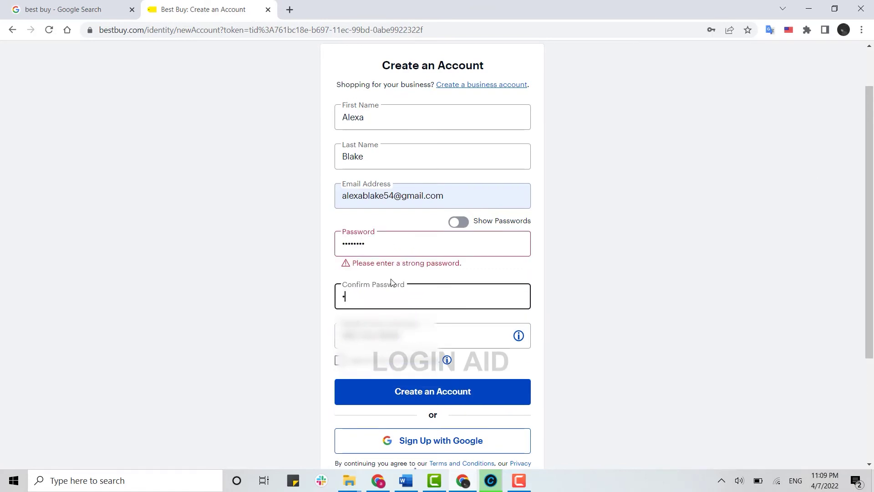
type("•••••••")
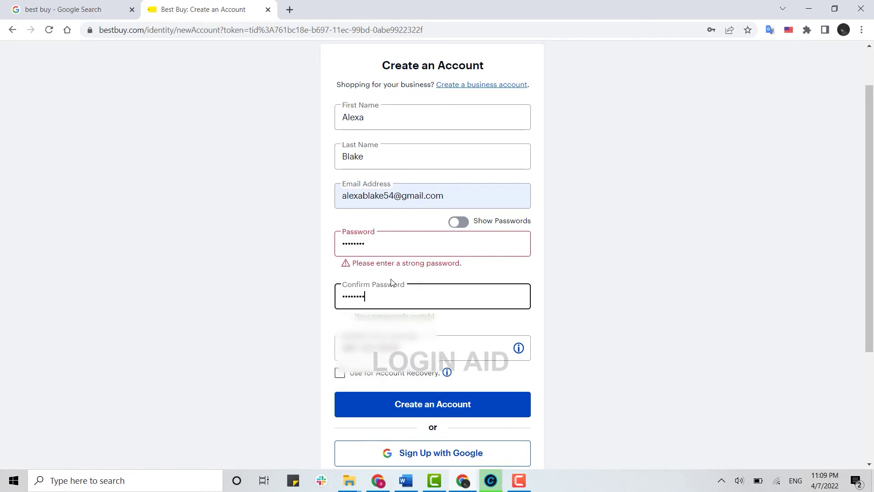
left_click(398, 245)
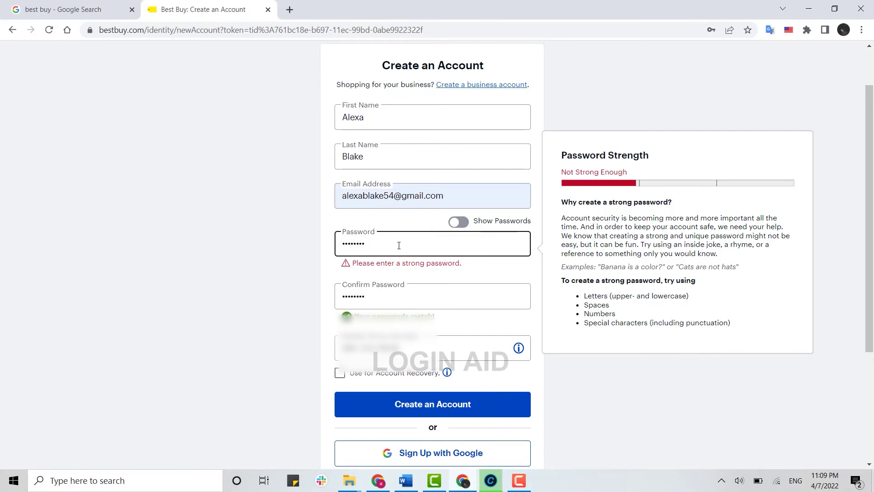
type("1!")
left_click(390, 284)
type("!")
left_click(281, 259)
scroll(423, 342, "down", 1)
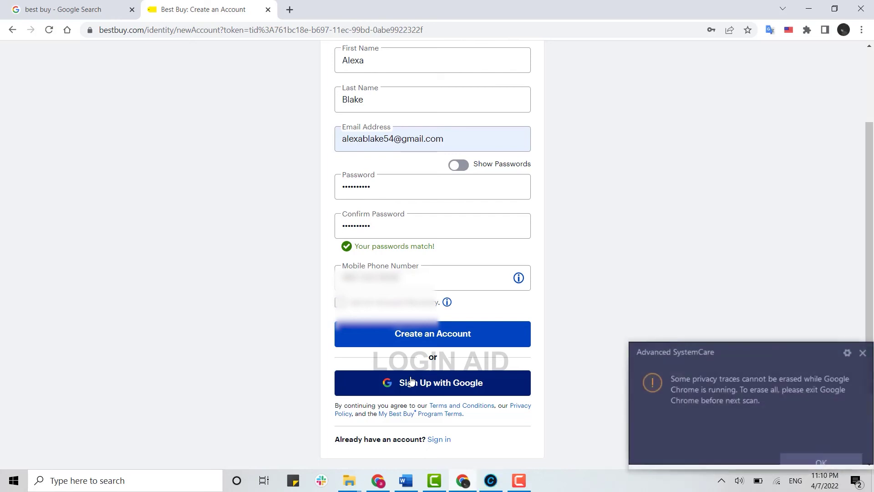
left_click(412, 331)
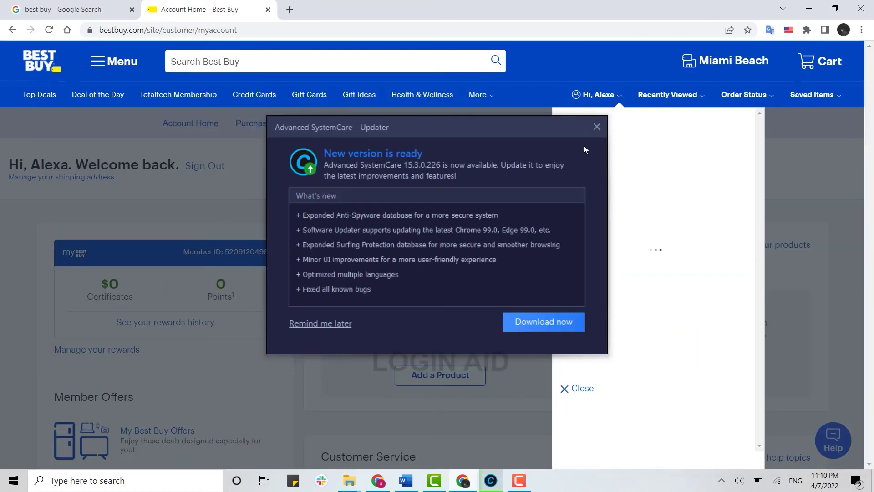
left_click(596, 128)
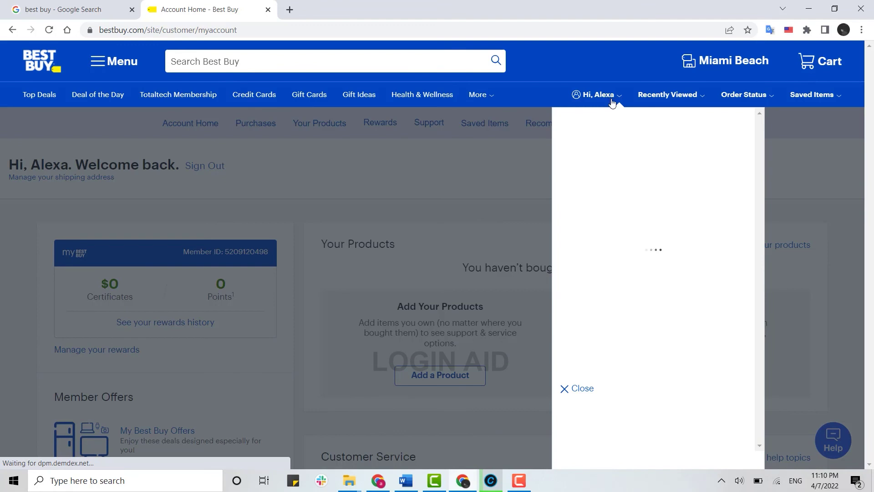